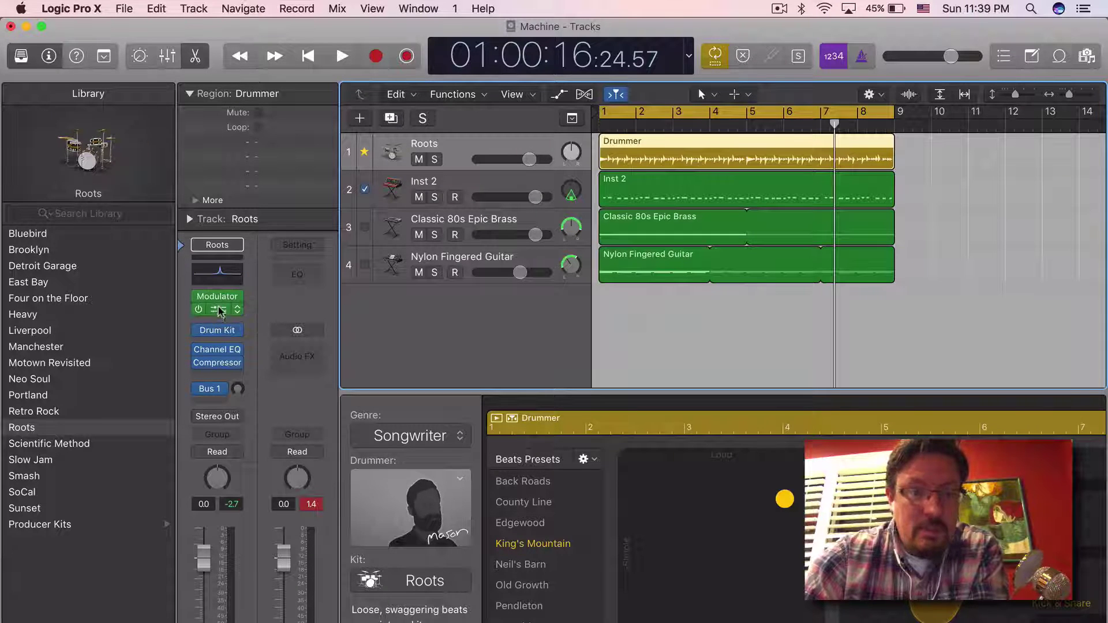
# - Open the Roots Channel EQ, watch its peak sweep to 1320 Hz, then close it
pyautogui.click(218, 351)
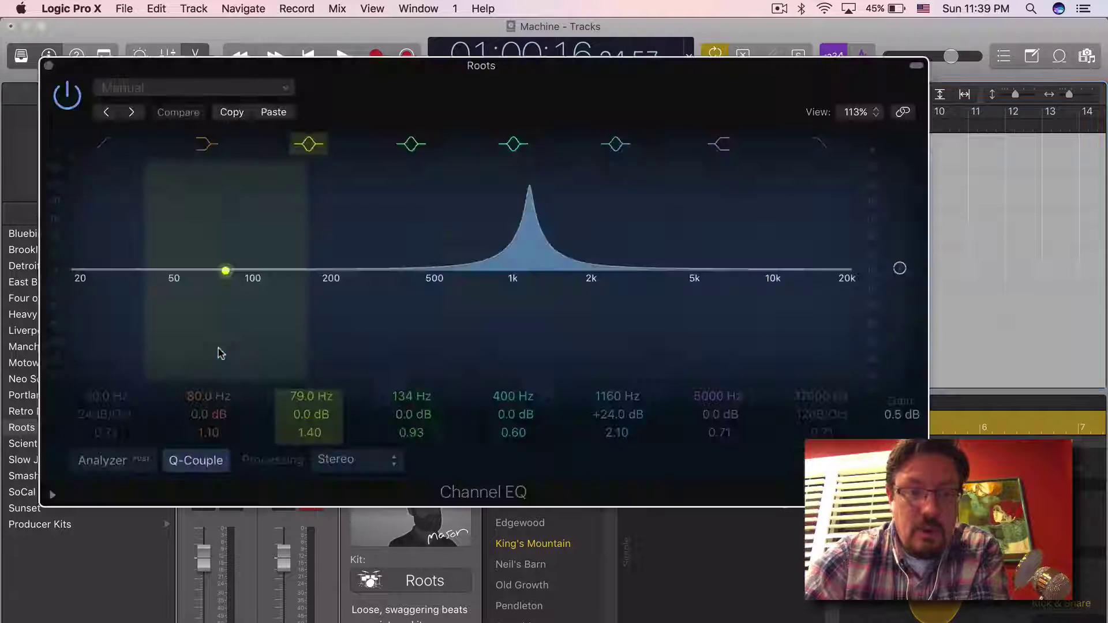
pyautogui.moveTo(420, 75); pyautogui.dragTo(424, 77)
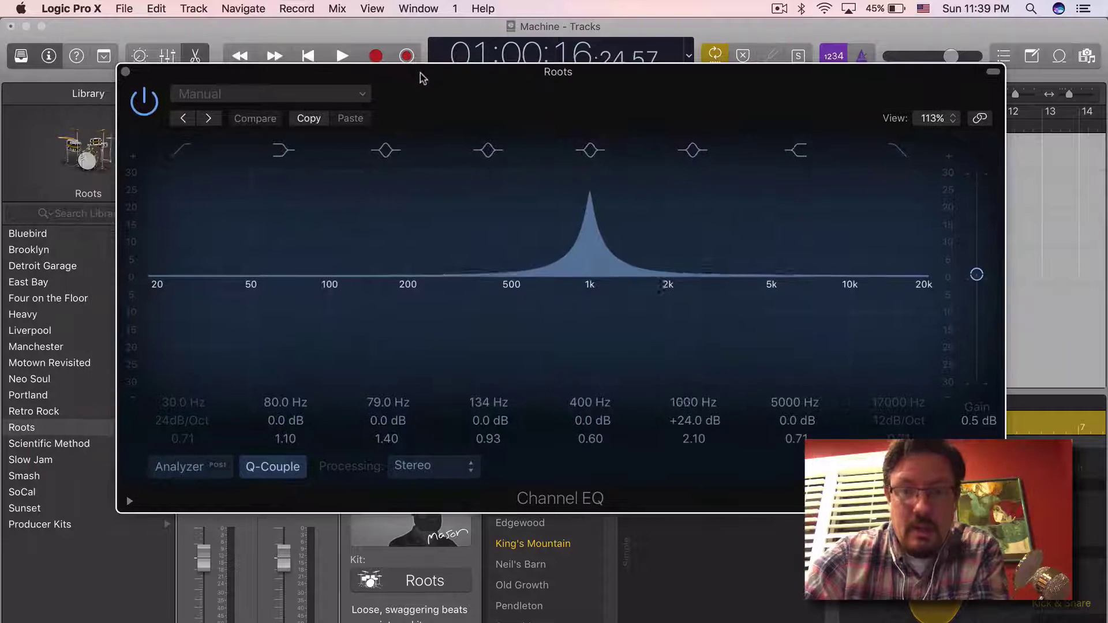
pyautogui.click(125, 73)
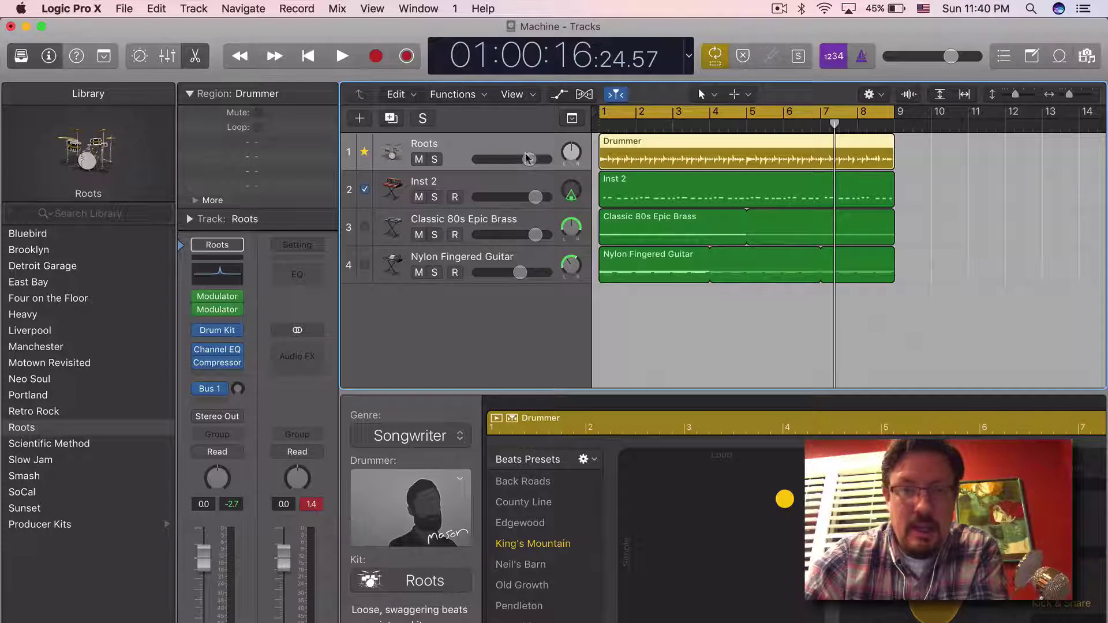
# - Solo the Roots drum track and play it twice from the start to hear the sweeping EQ
pyautogui.click(433, 160)
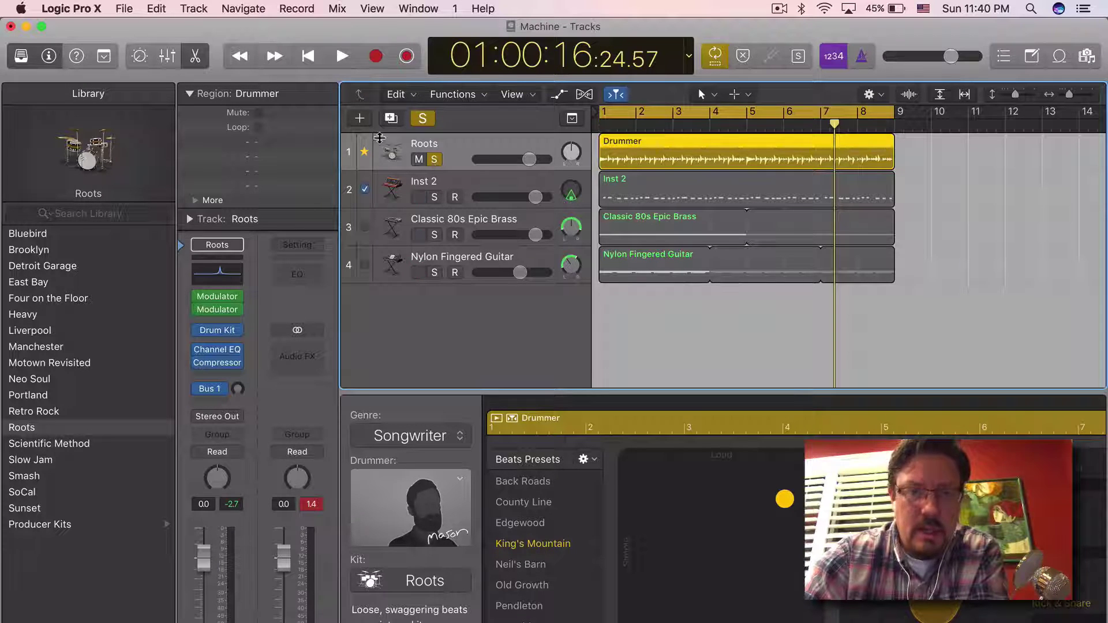
pyautogui.moveTo(199, 351)
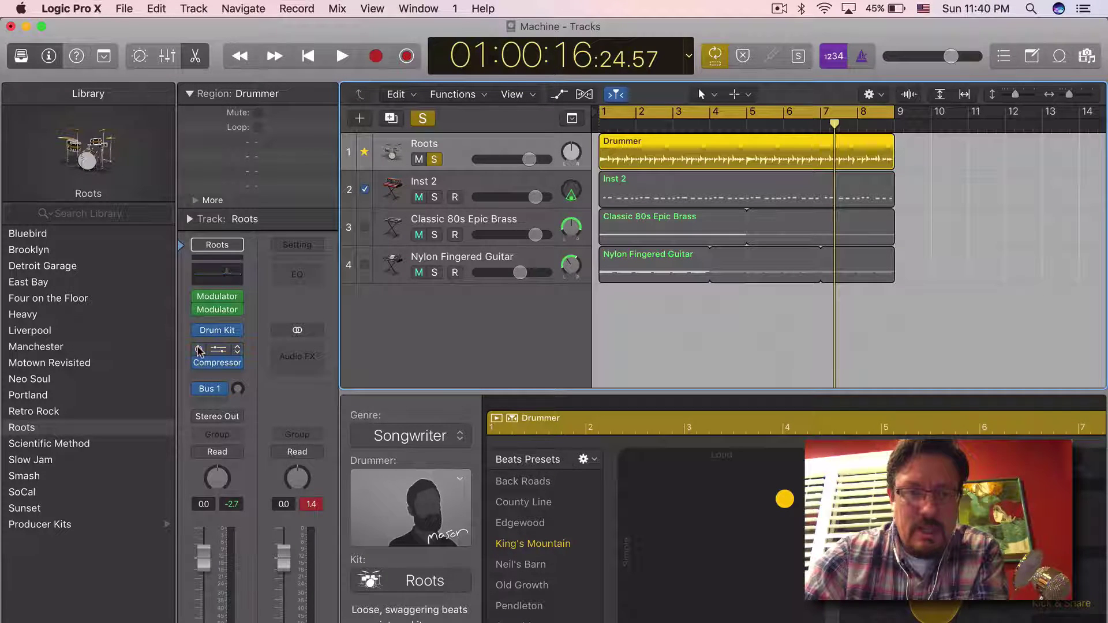
pyautogui.press('Return')
pyautogui.press('space')
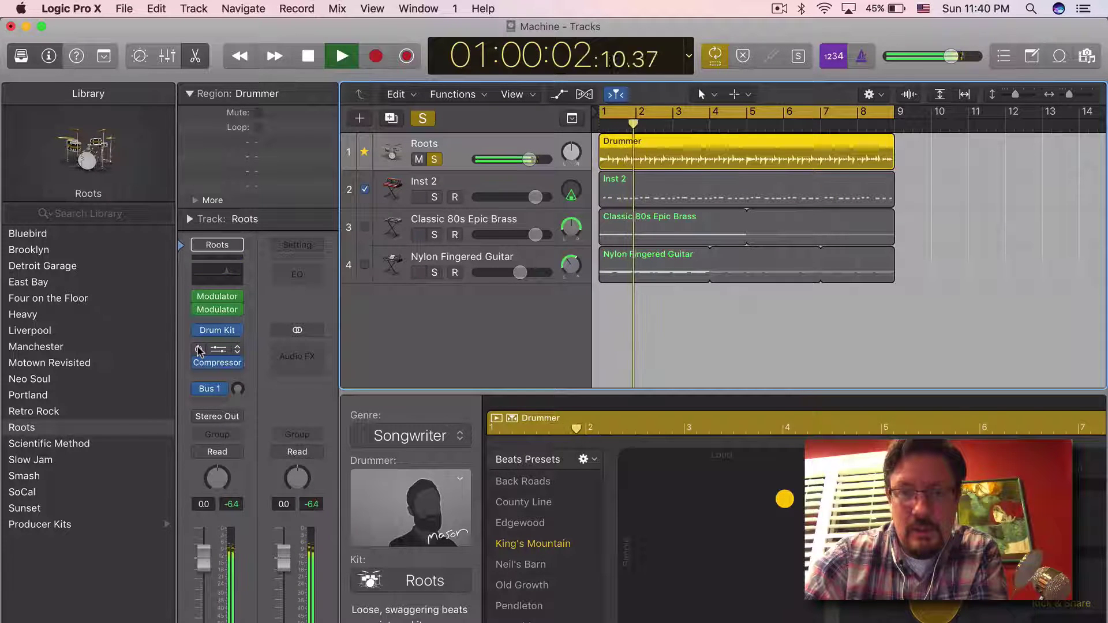
pyautogui.press('space')
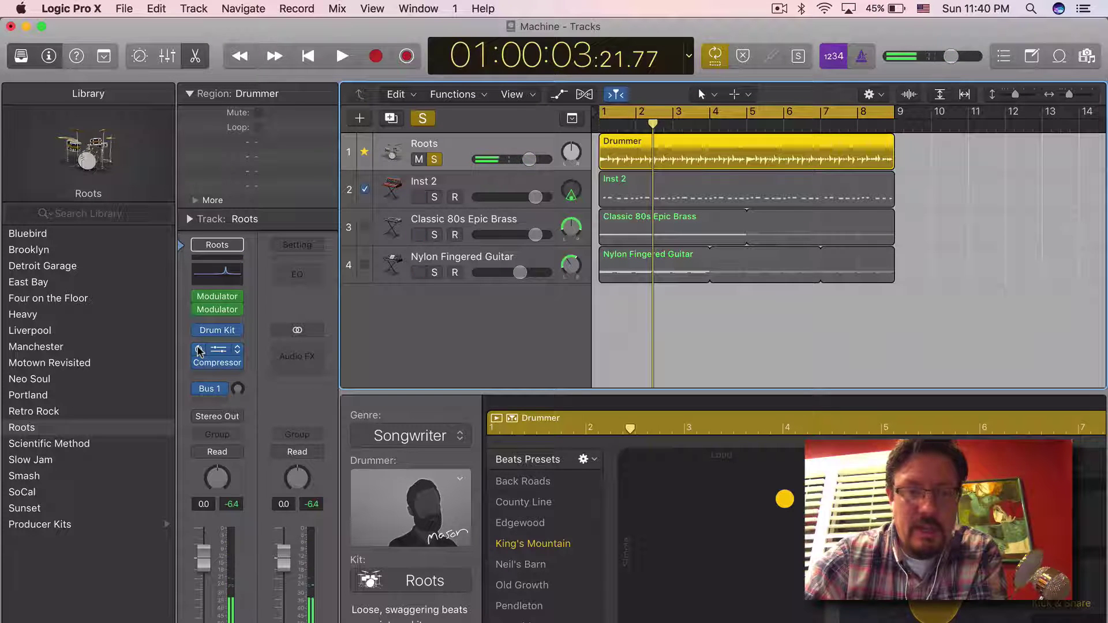
pyautogui.press('space')
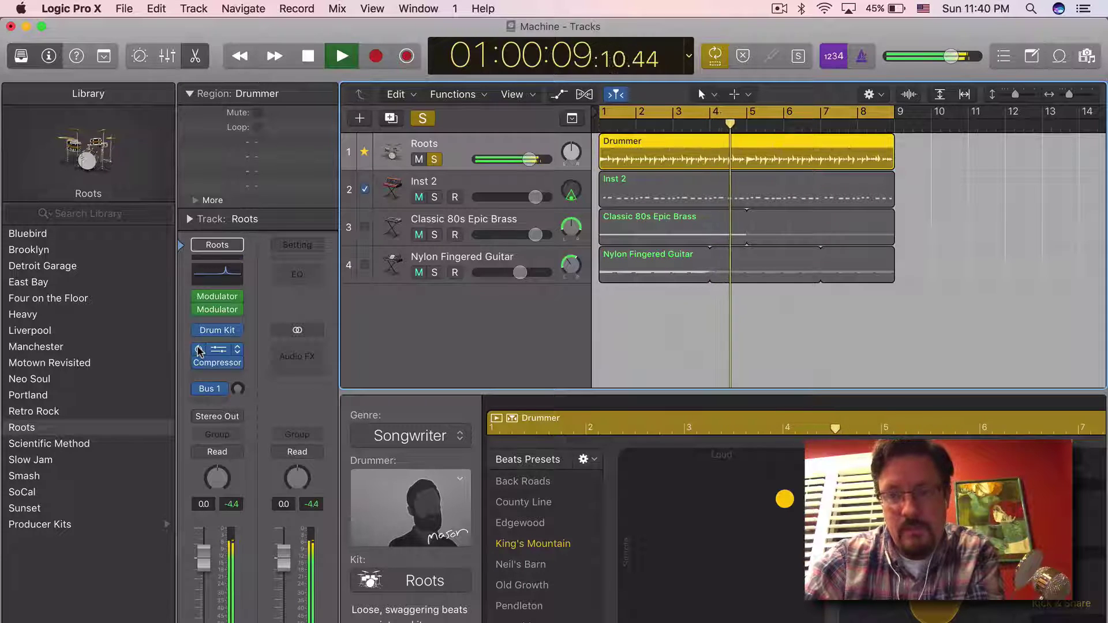
pyautogui.press('space')
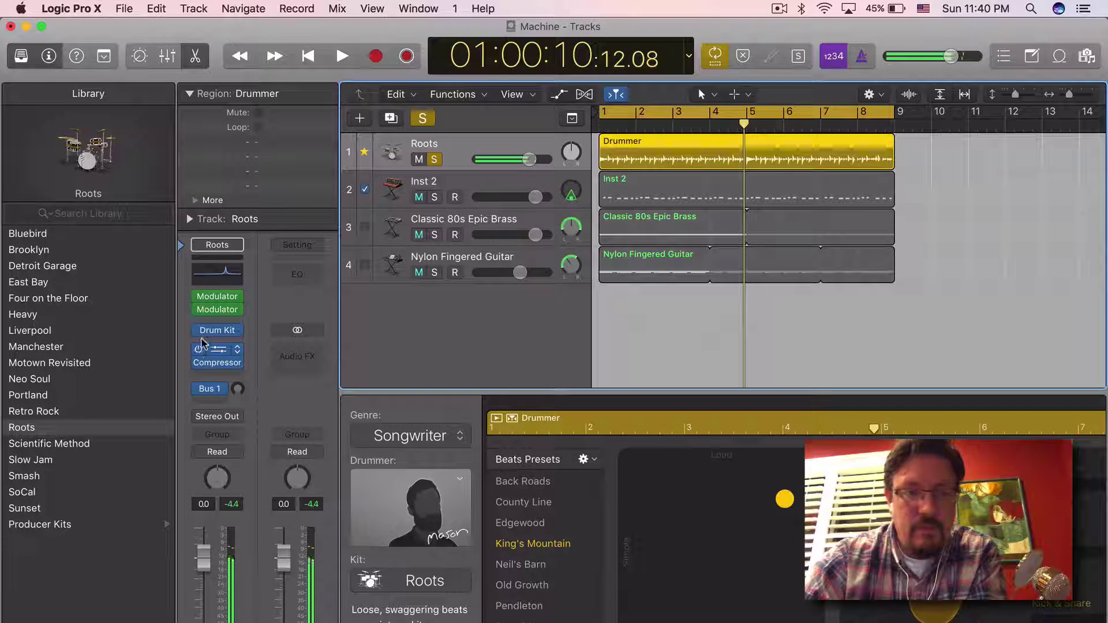
# - Open the first Modulator's settings and move its window to the top right, clear of the tracks
pyautogui.click(217, 306)
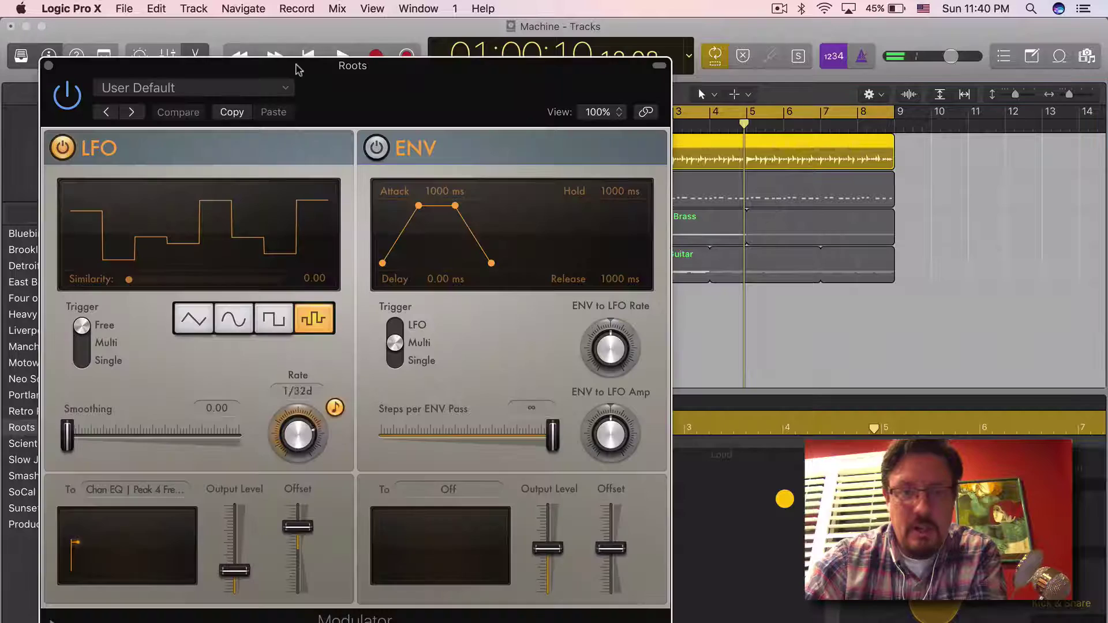
pyautogui.moveTo(295, 69); pyautogui.dragTo(606, 32)
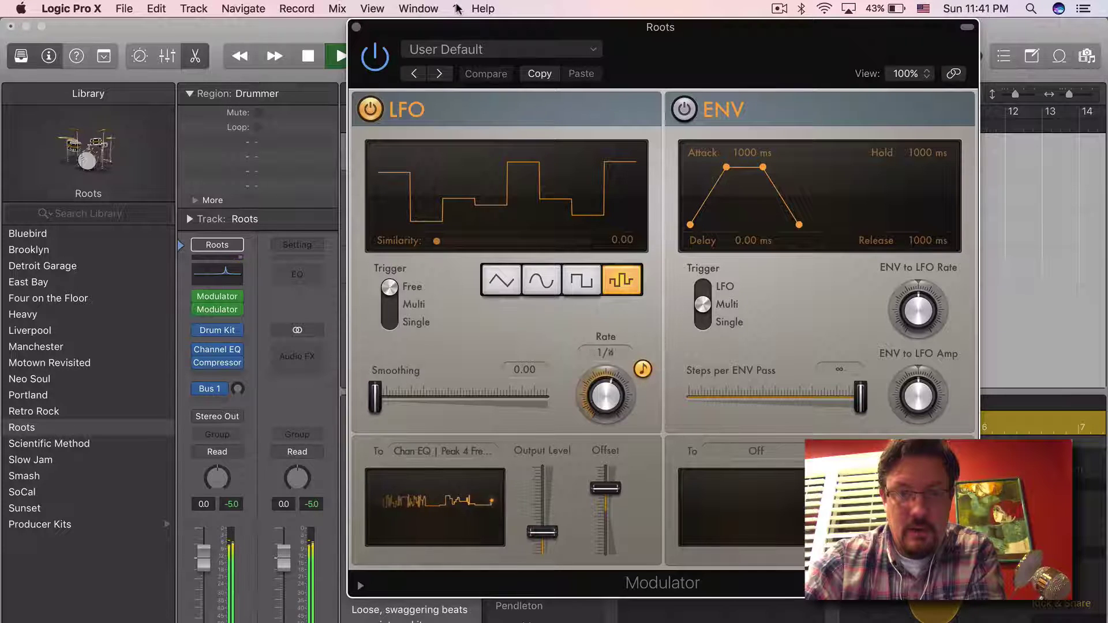
pyautogui.moveTo(456, 27); pyautogui.dragTo(577, 5)
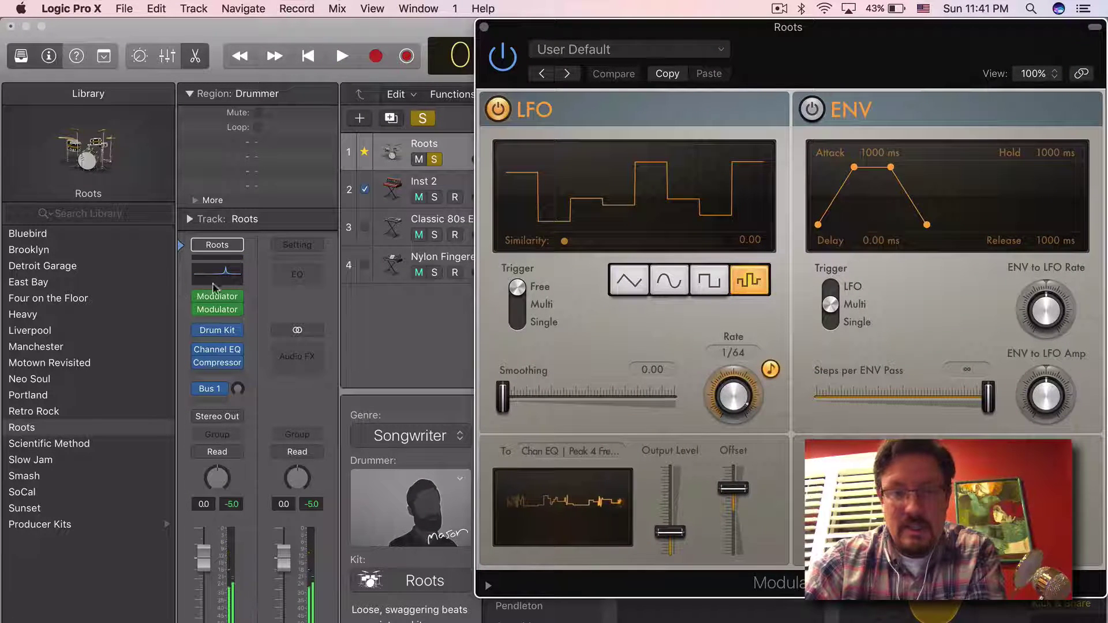
# - Set the second Modulator's LFO smoothing to 0.20, then close its window
pyautogui.click(218, 297)
pyautogui.click(217, 297)
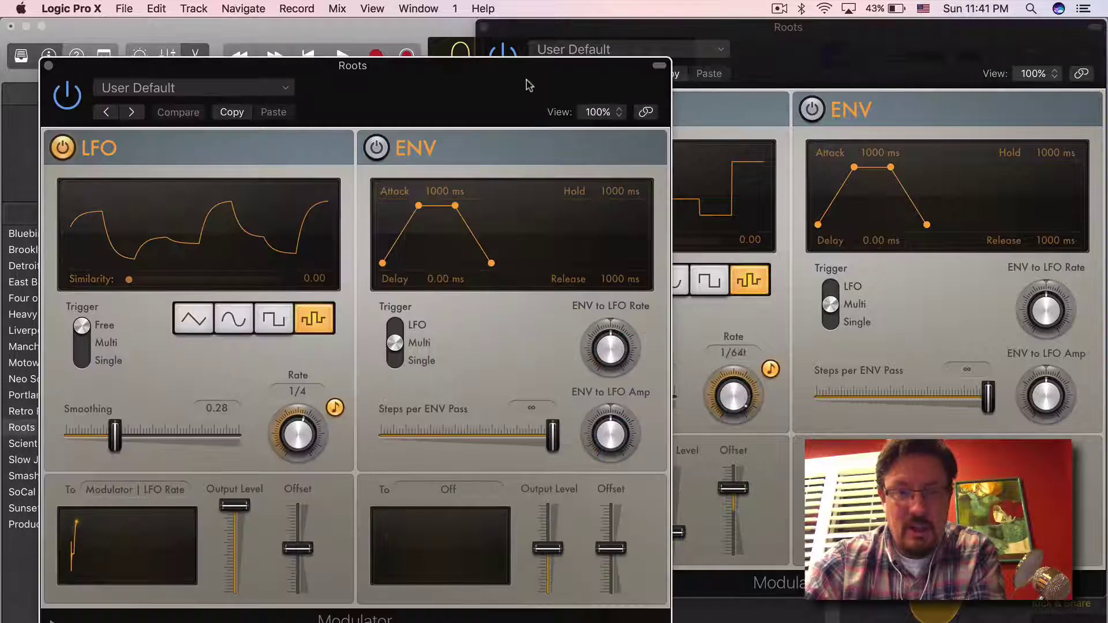
pyautogui.moveTo(528, 85); pyautogui.dragTo(498, 42)
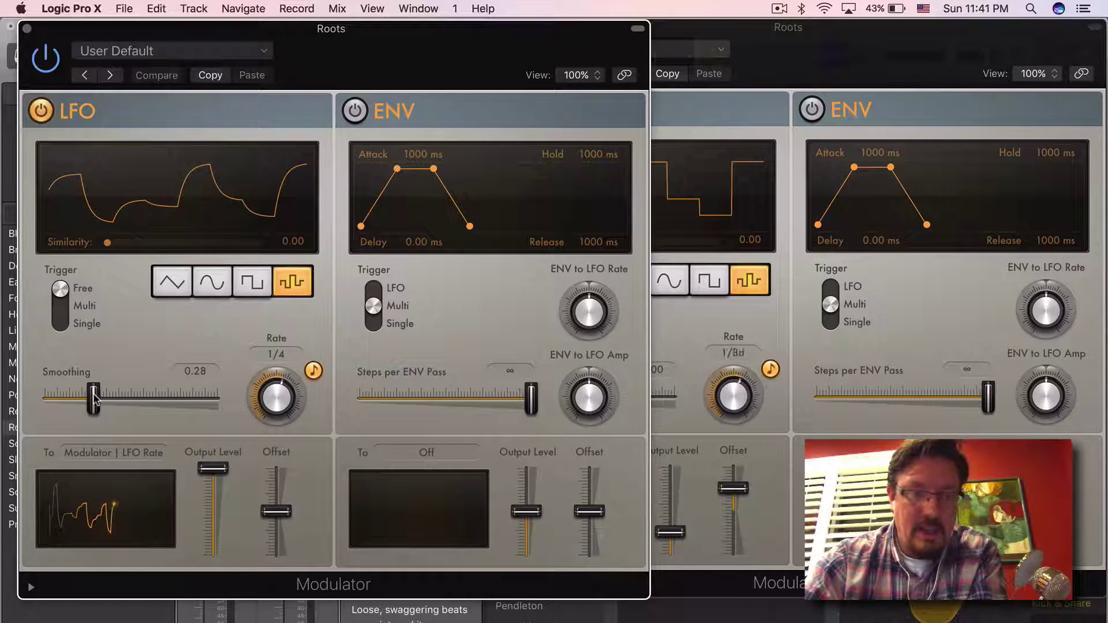
pyautogui.moveTo(94, 398)
pyautogui.mouseDown()
pyautogui.moveTo(51, 399)
pyautogui.moveTo(80, 400)
pyautogui.mouseUp()
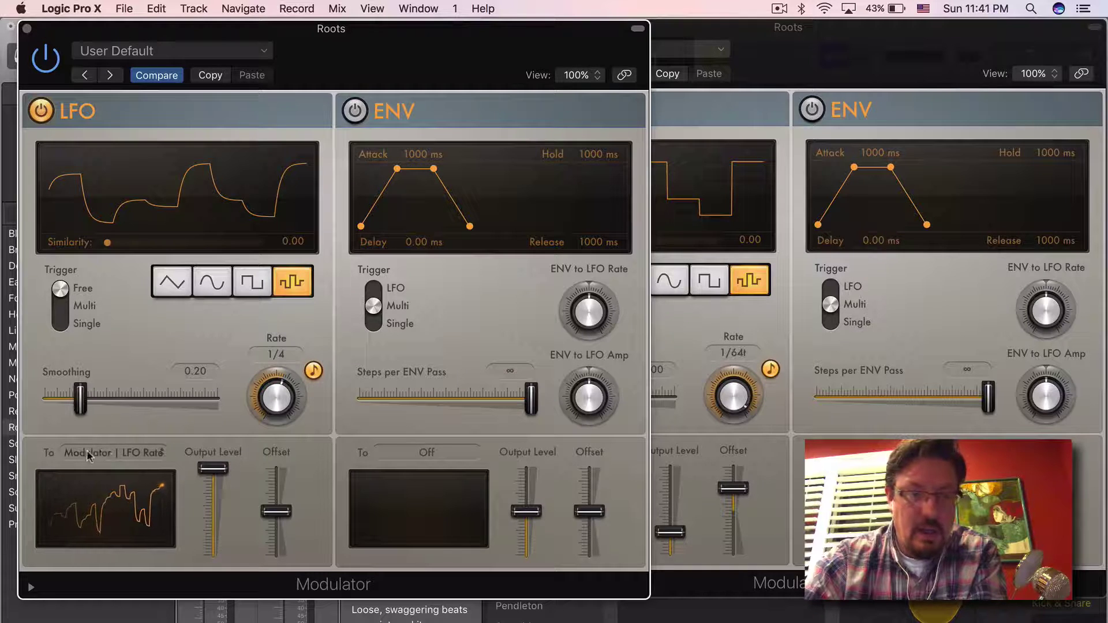
pyautogui.click(26, 28)
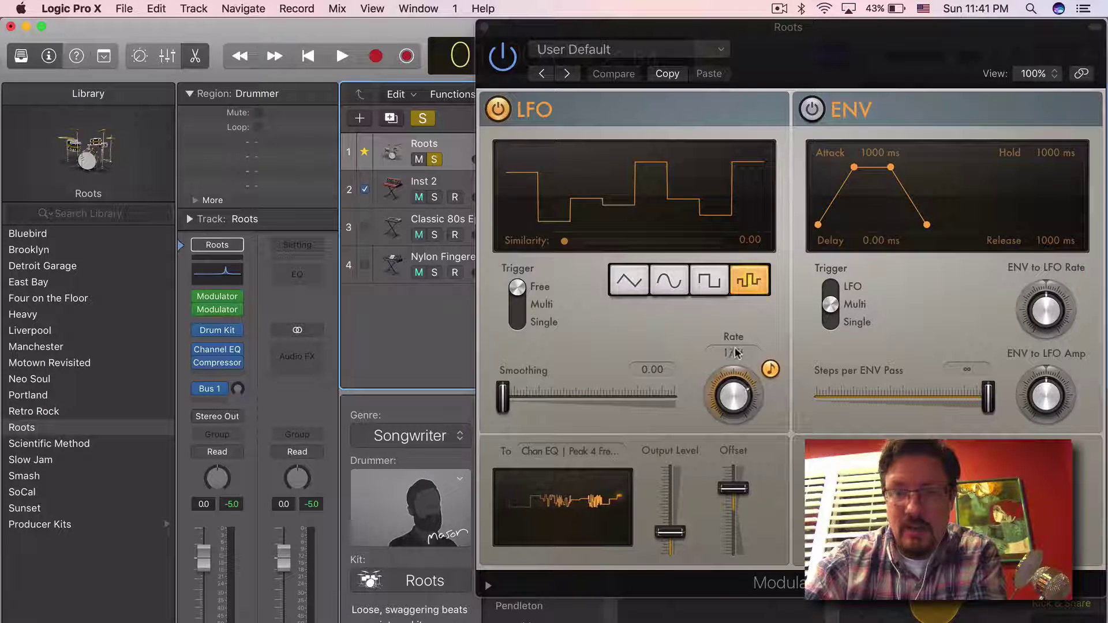
# - Confirm the Modulator target is Channel EQ Peak 4 Frequency, then reopen the Roots Channel EQ
pyautogui.click(577, 453)
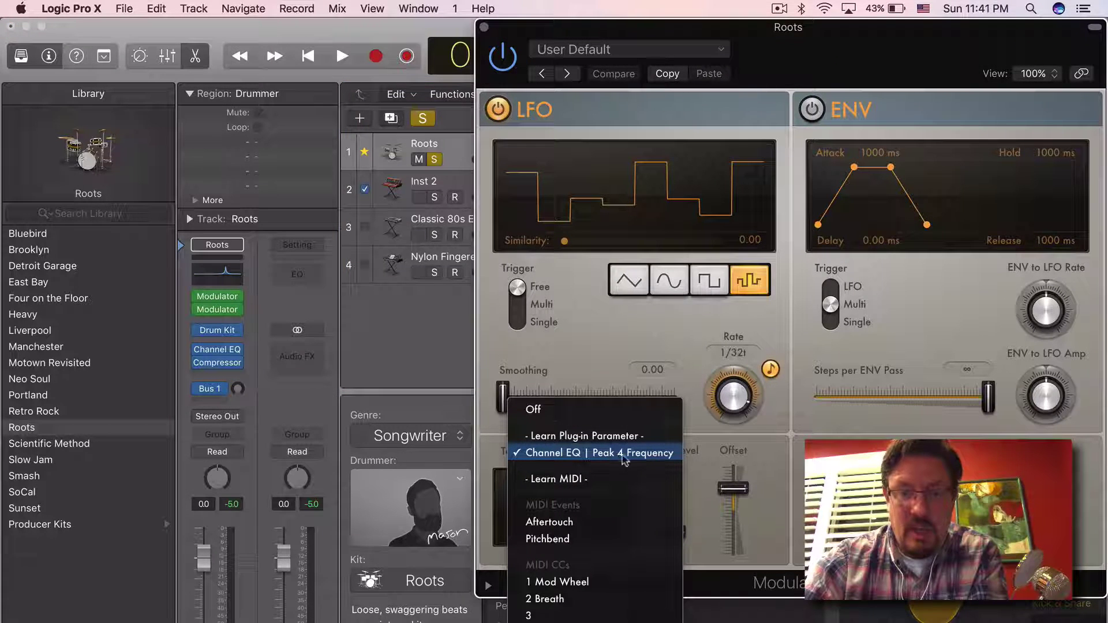
pyautogui.click(600, 38)
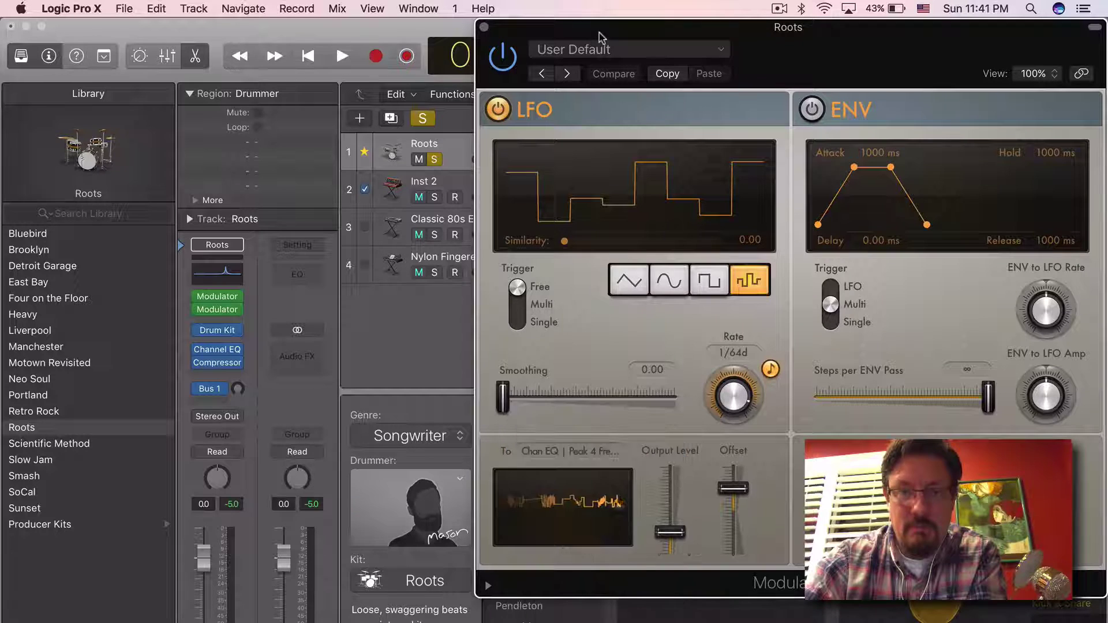
pyautogui.click(577, 452)
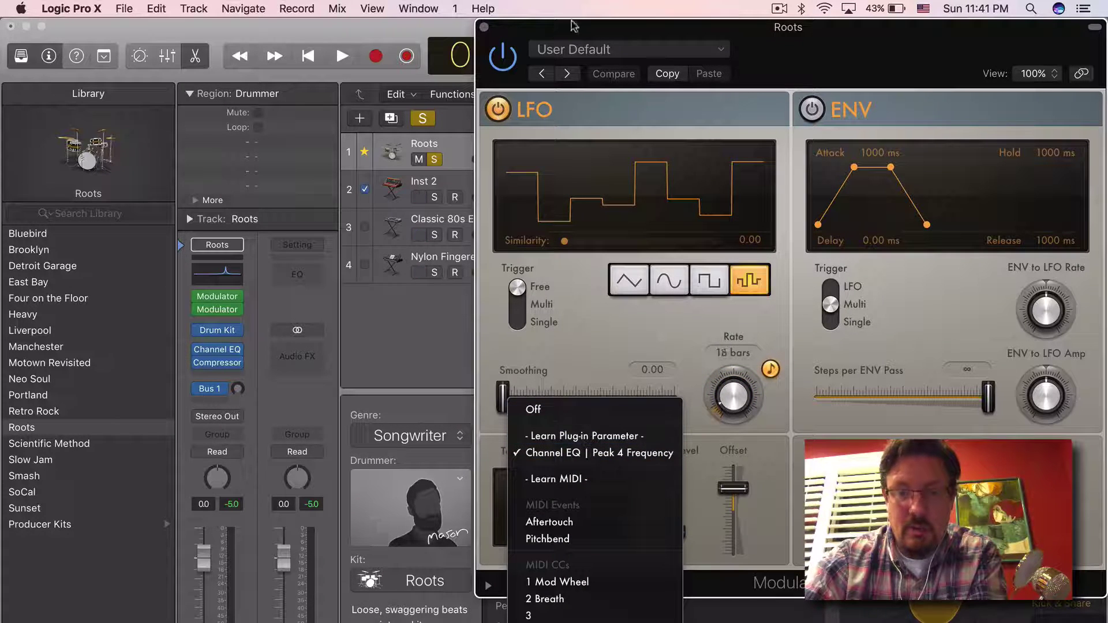
pyautogui.click(578, 37)
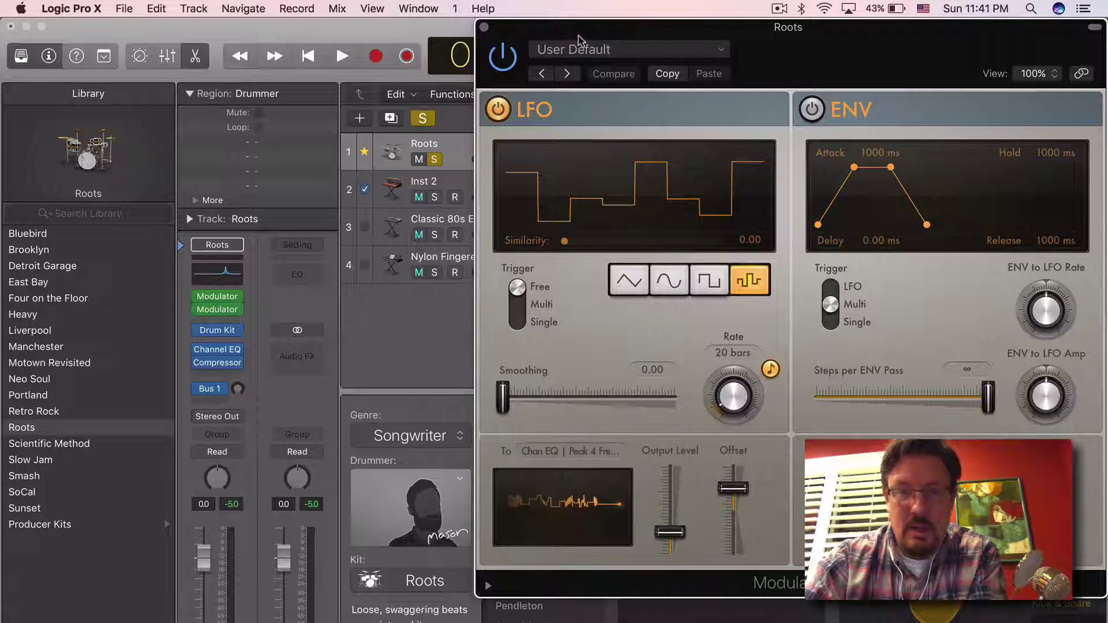
pyautogui.click(219, 350)
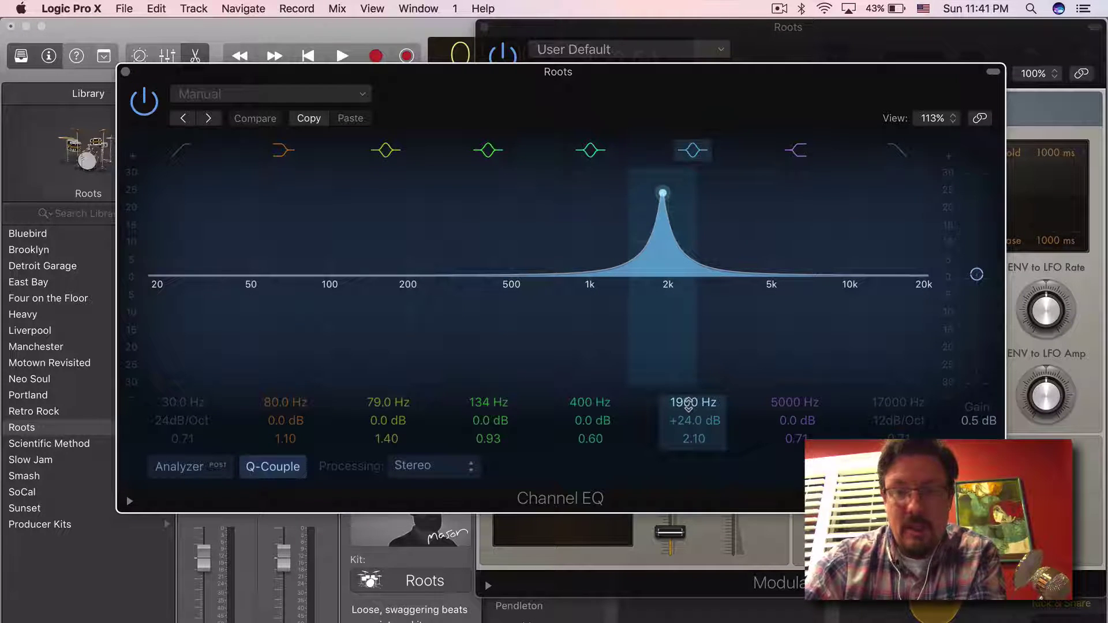
# - Close the Channel EQ window and then the Modulator plug-in window
pyautogui.click(126, 72)
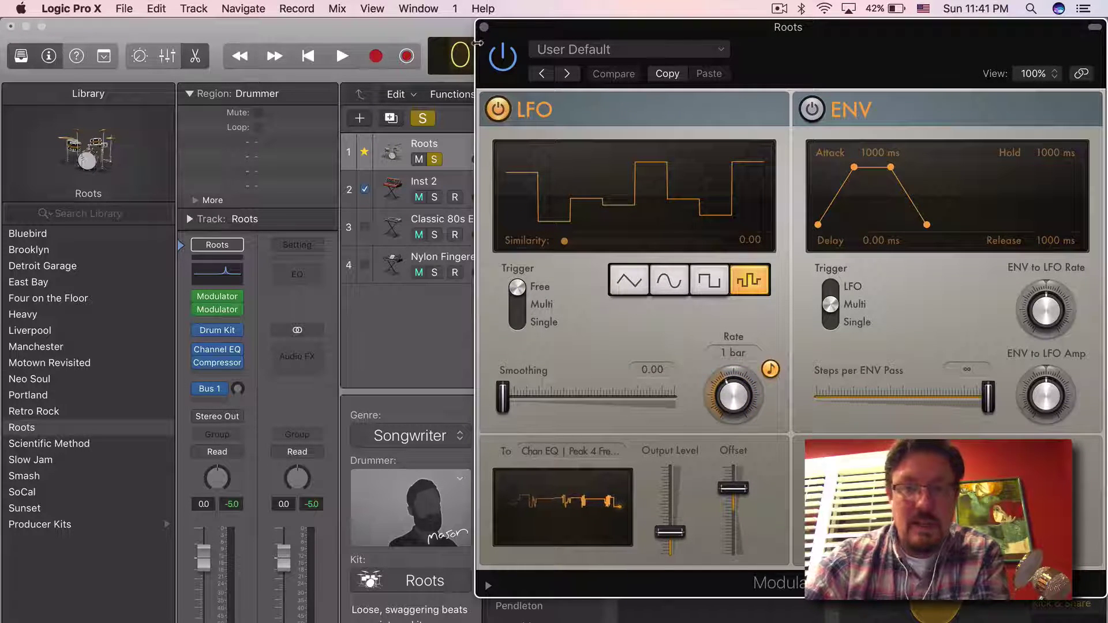
pyautogui.click(484, 27)
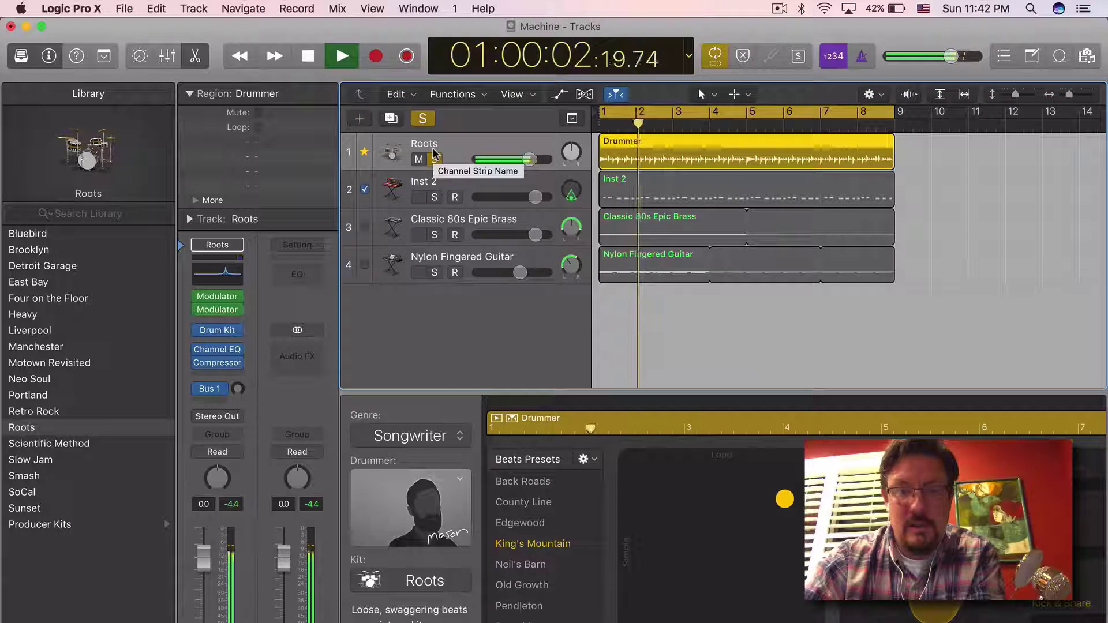
pyautogui.click(217, 349)
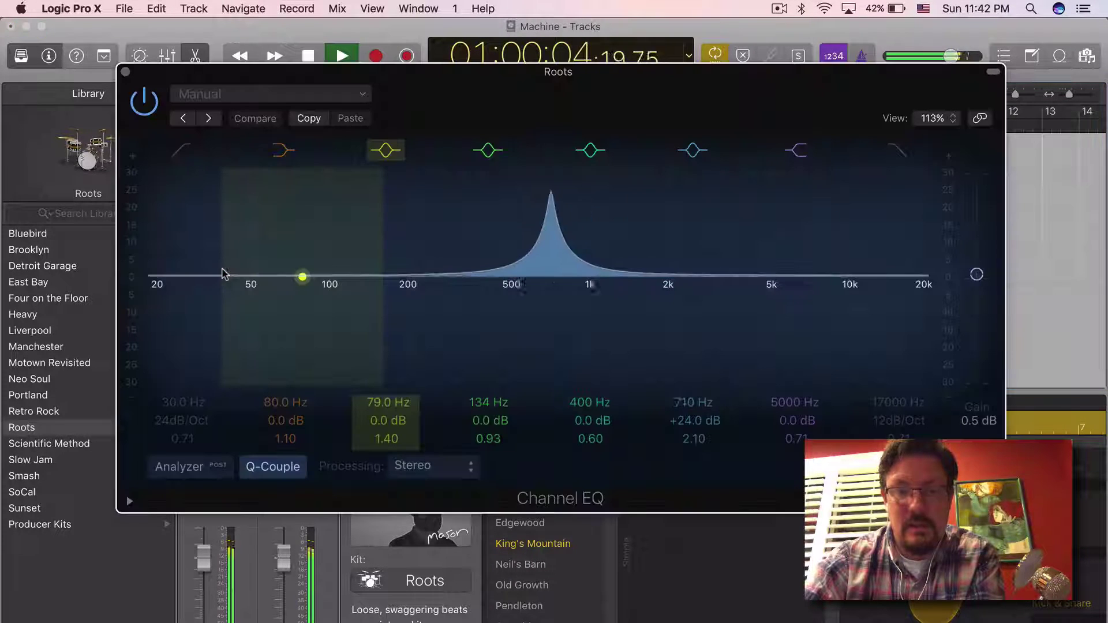
pyautogui.click(190, 468)
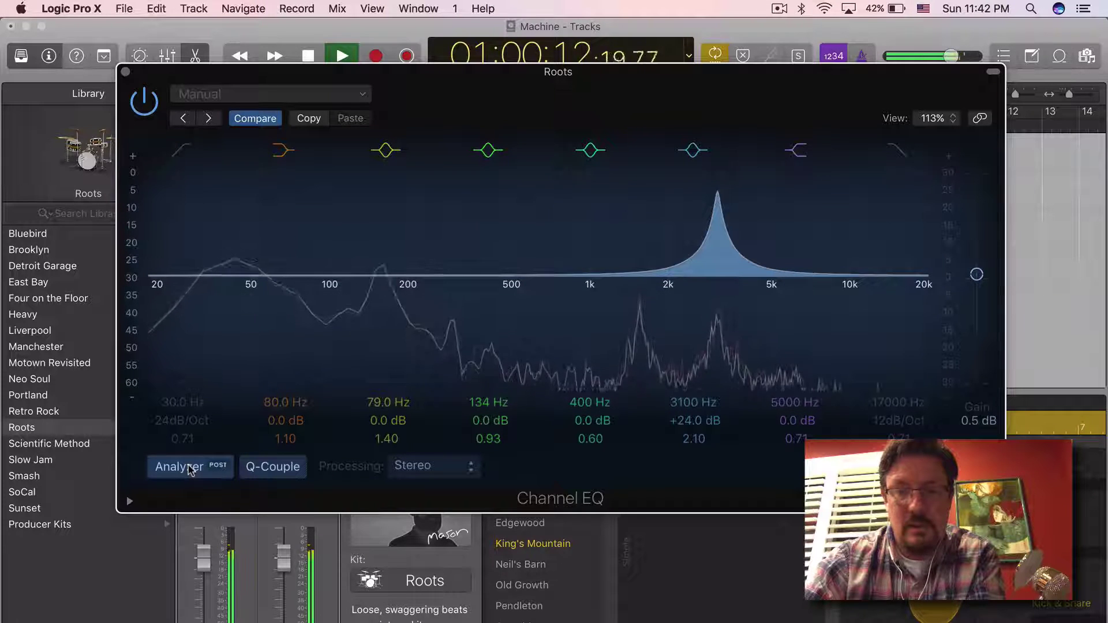
pyautogui.click(190, 468)
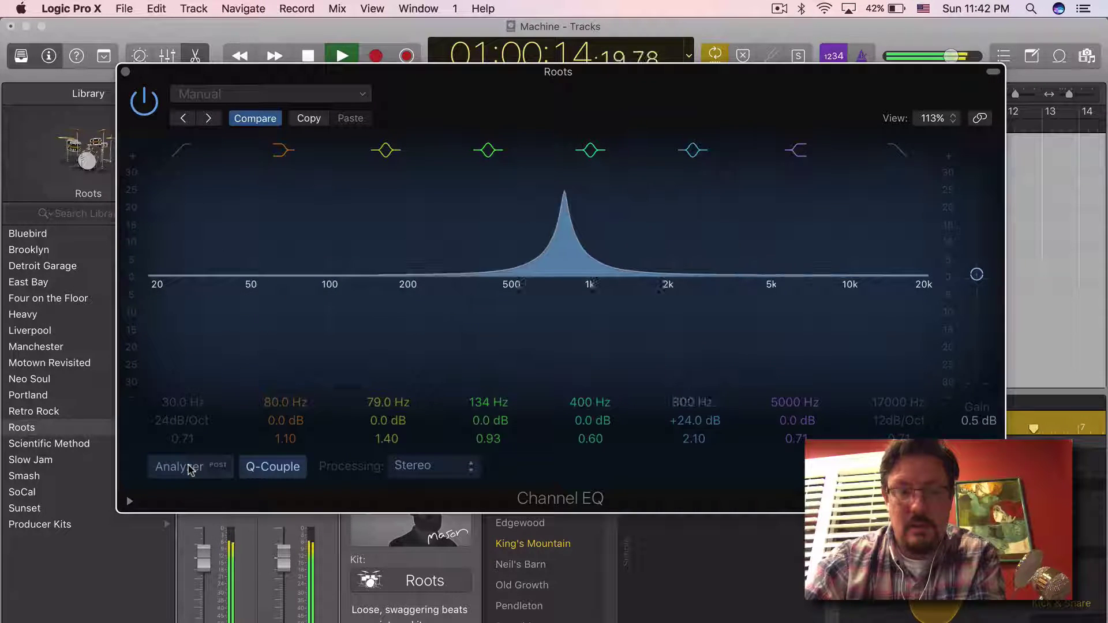
pyautogui.click(125, 70)
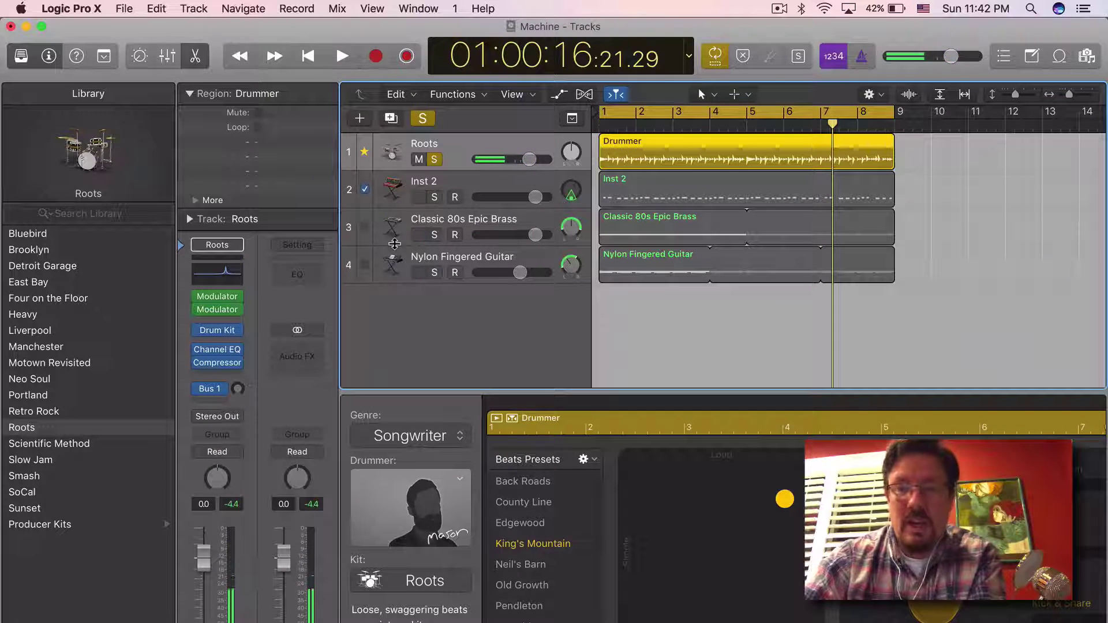
# - Solo Inst 2, Classic 80s Epic Brass and Nylon Fingered Guitar, play from the start, and show the Mixer
pyautogui.click(434, 197)
pyautogui.click(434, 235)
pyautogui.click(434, 271)
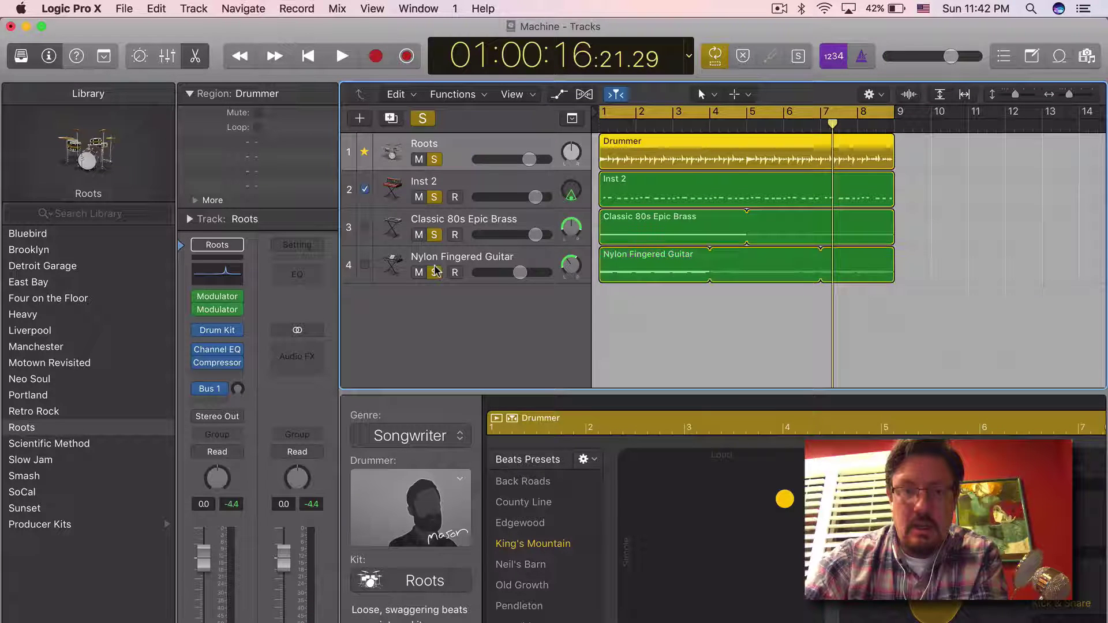
pyautogui.press('space')
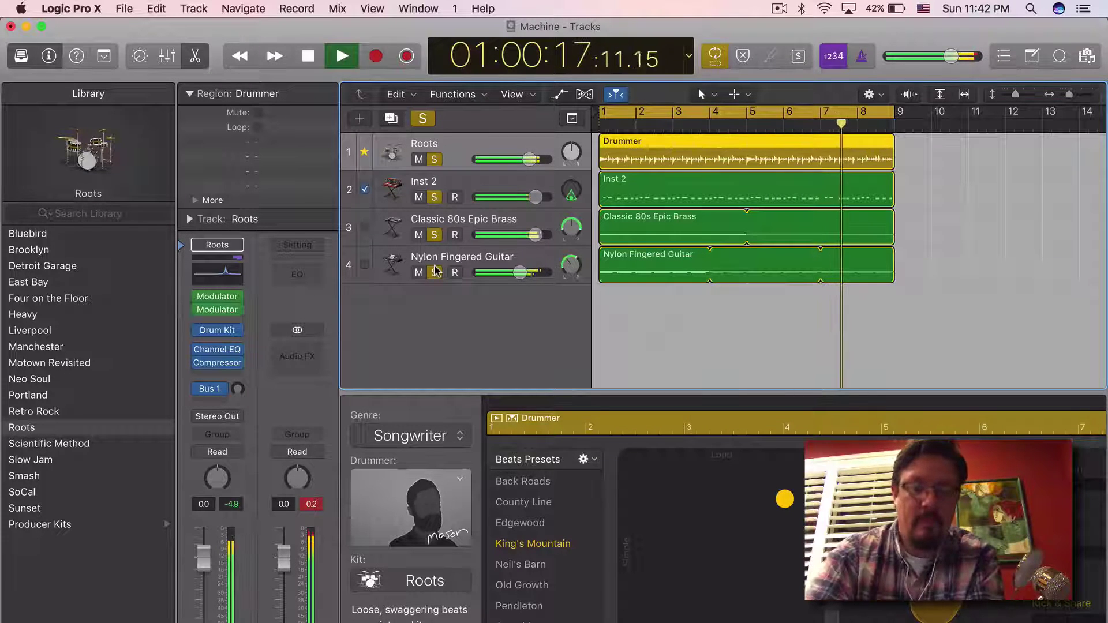
pyautogui.press('x')
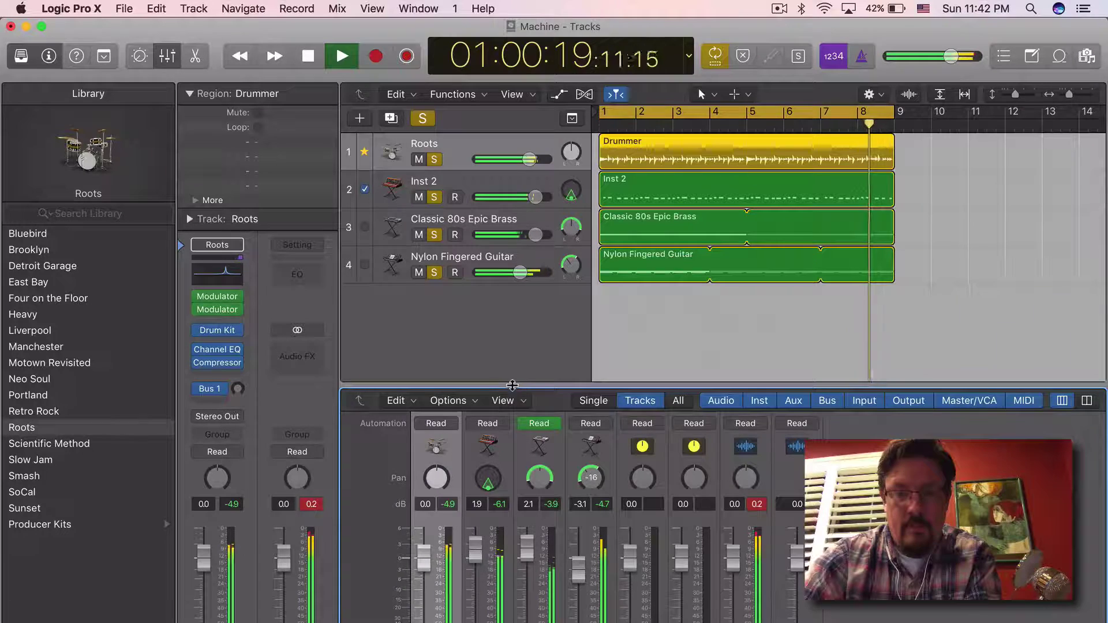
# - Turn off every track solo with the global Solo button in the track header
pyautogui.scroll(6, 551, 556)
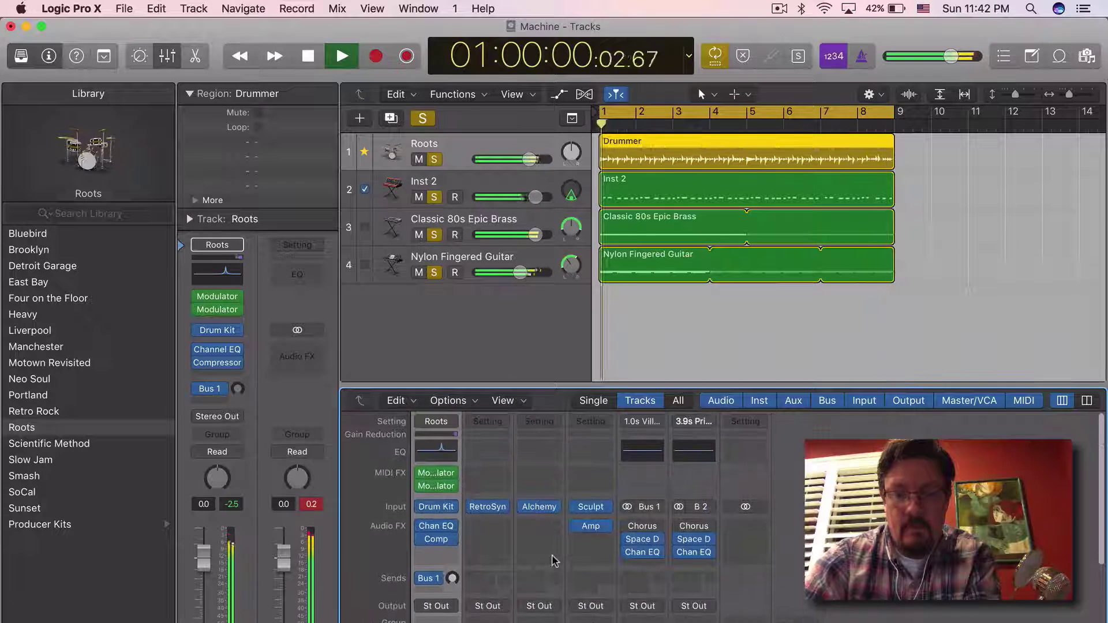
pyautogui.scroll(-6, 552, 555)
pyautogui.scroll(-1, 551, 558)
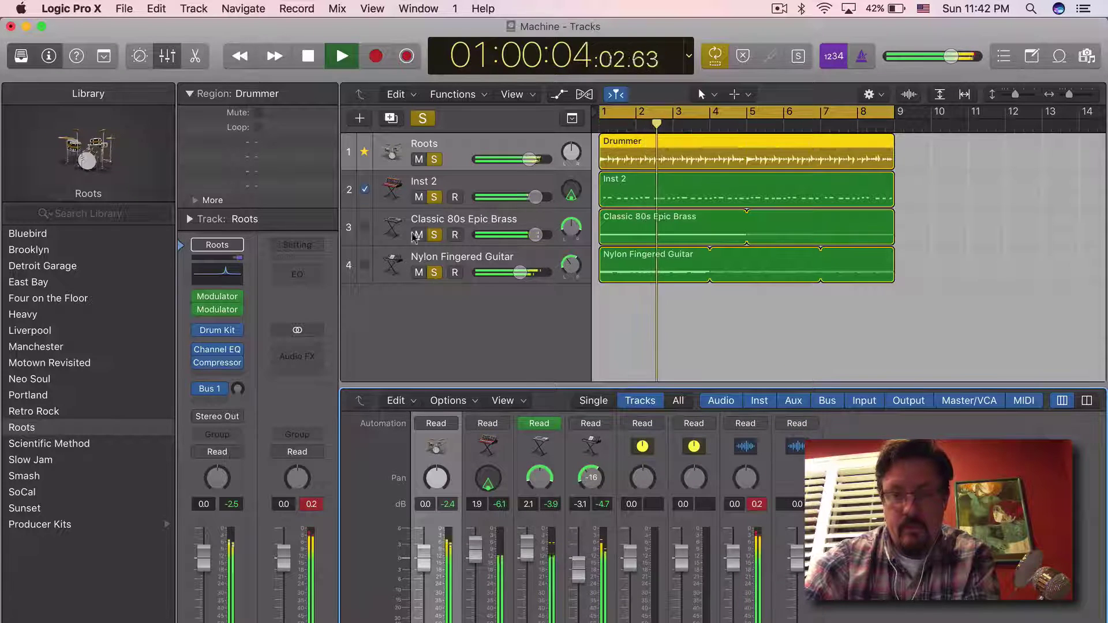
pyautogui.click(422, 119)
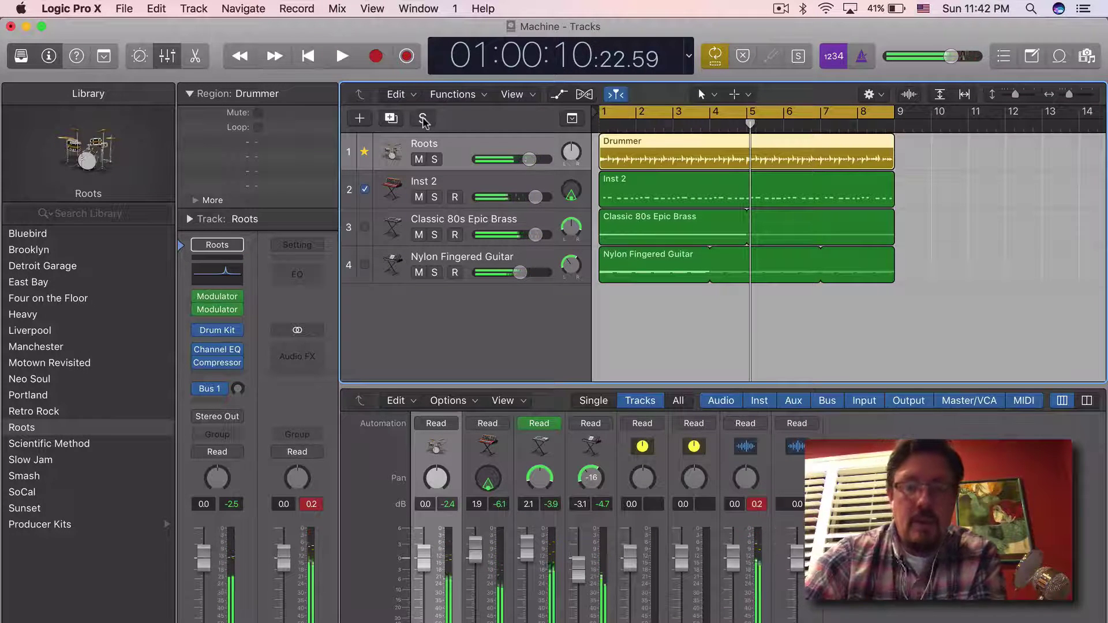
# - Reopen the Roots Channel EQ and shift its window up and right, showing the peak at 1160 Hz
pyautogui.click(224, 276)
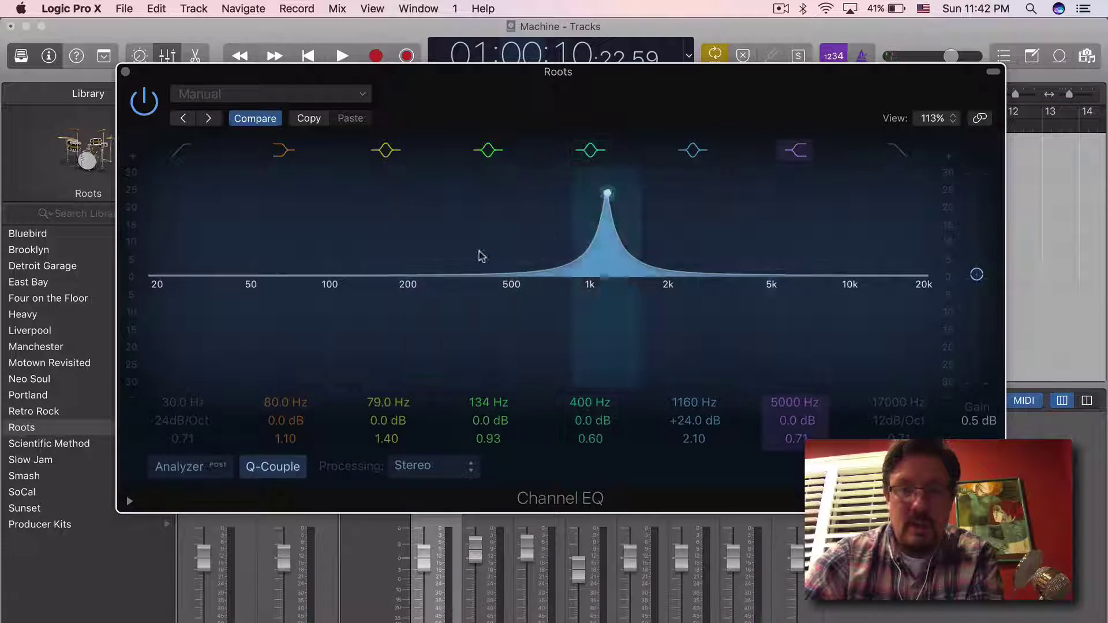
pyautogui.moveTo(429, 85); pyautogui.dragTo(501, 58)
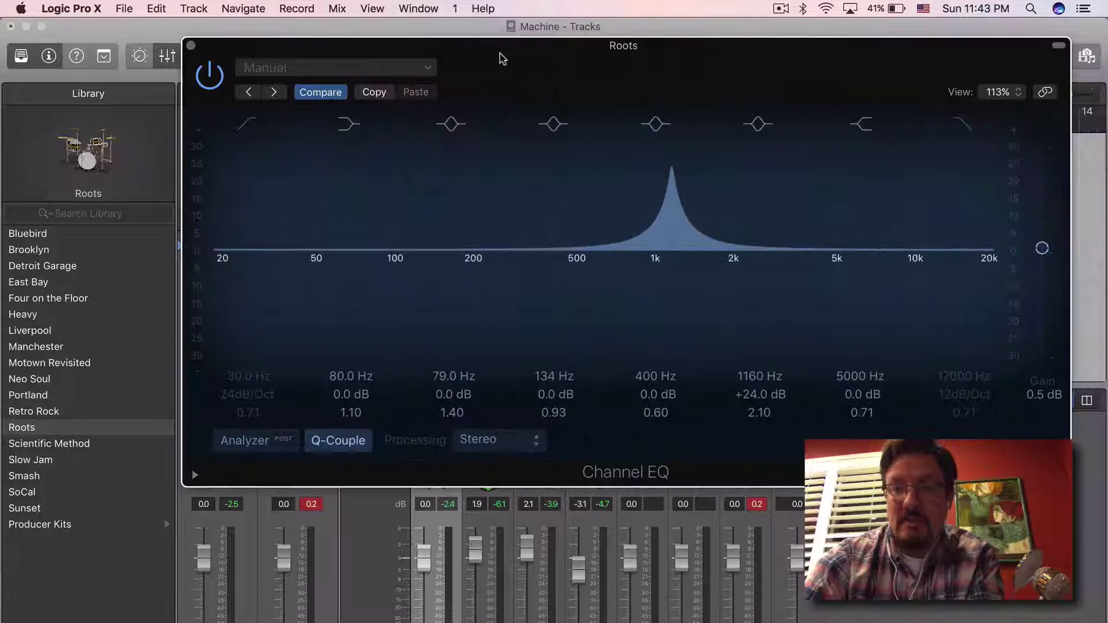